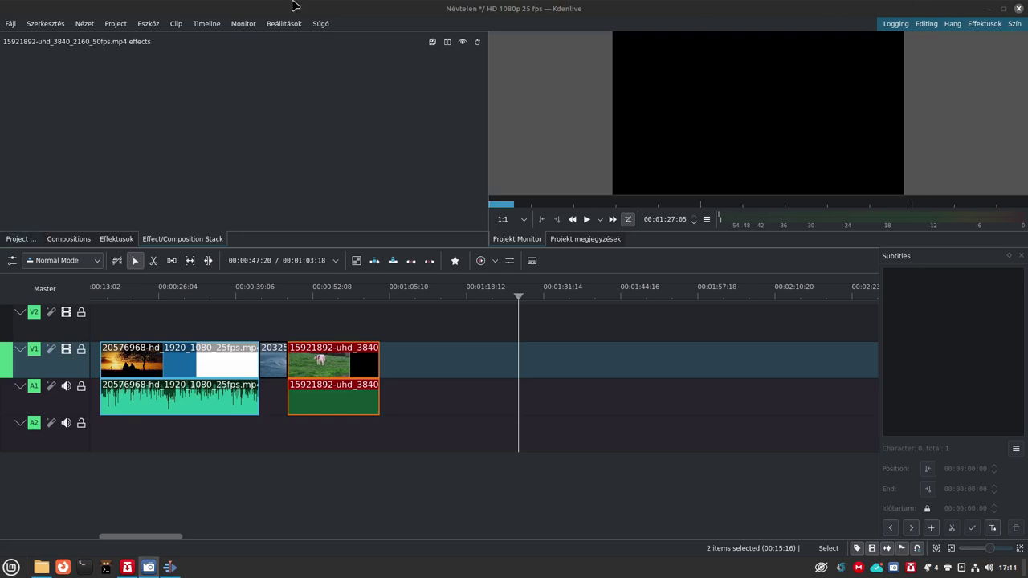
# - Check the program's version in its About information and close it again
pyautogui.click(320, 24)
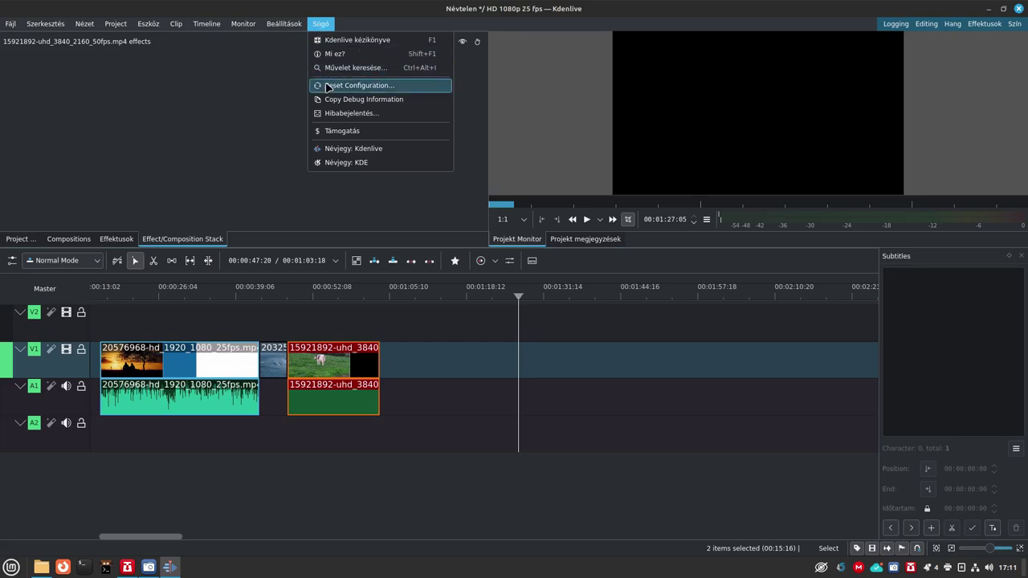
pyautogui.click(340, 151)
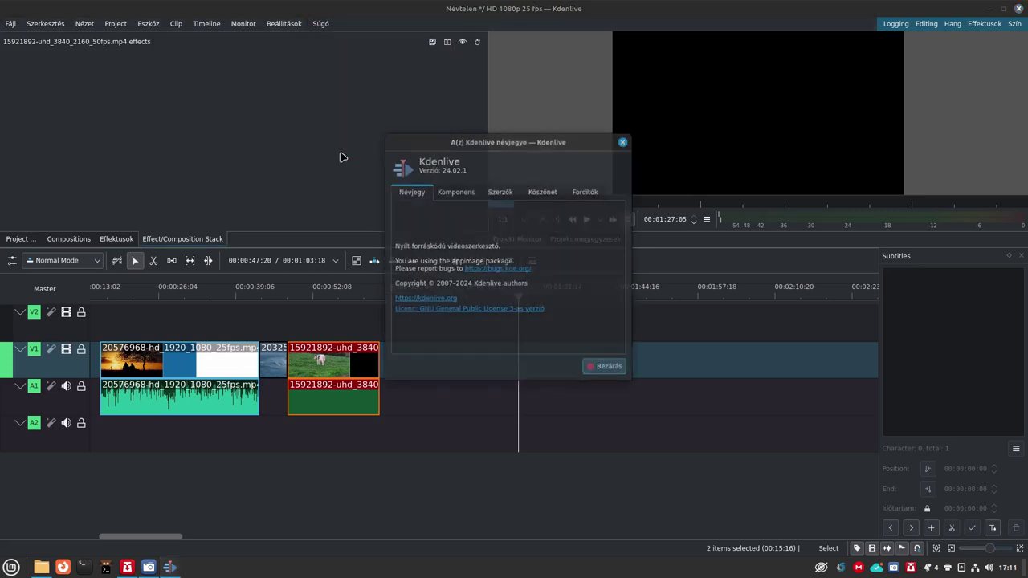
pyautogui.click(624, 141)
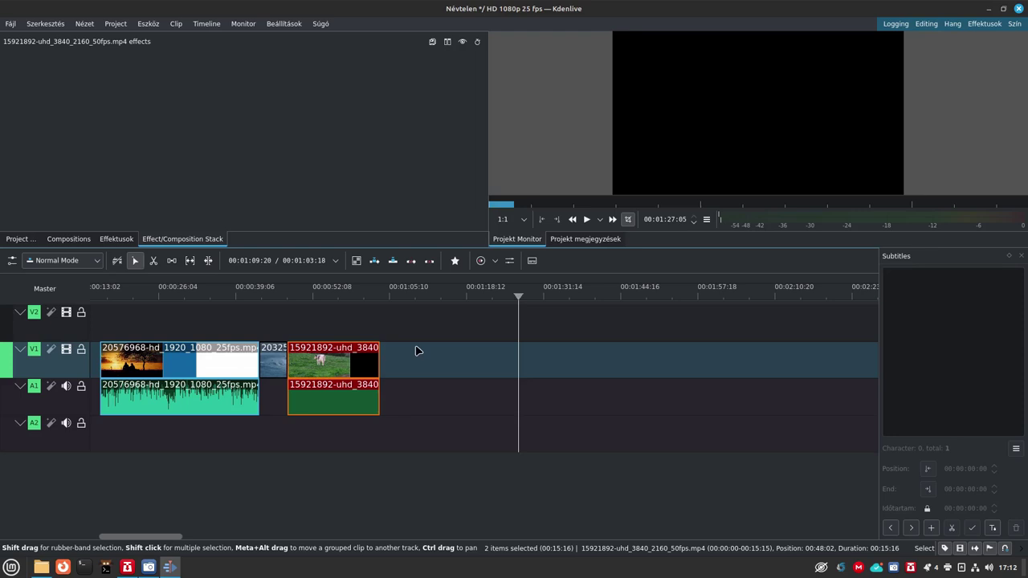
pyautogui.click(225, 368)
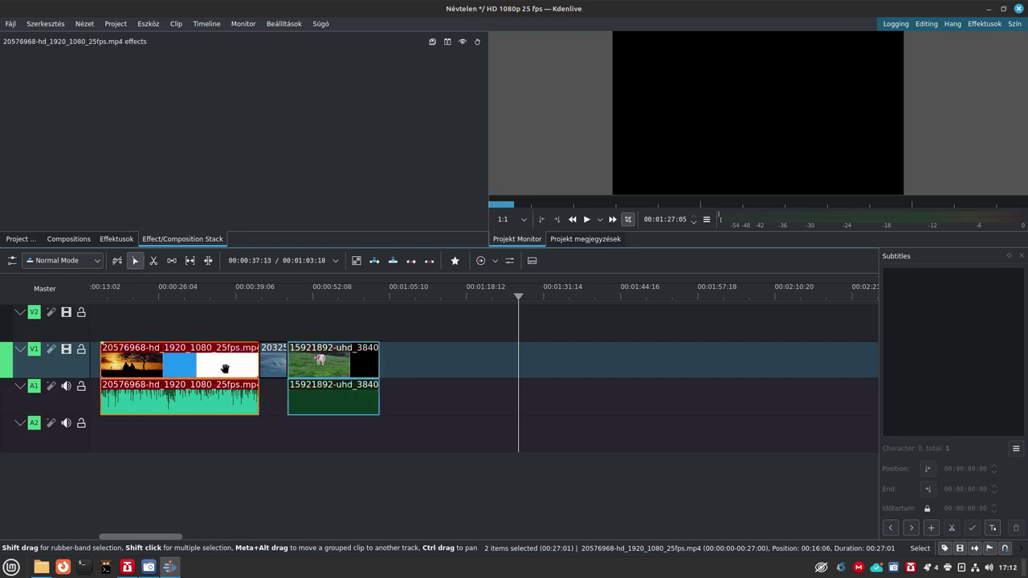
pyautogui.click(317, 359)
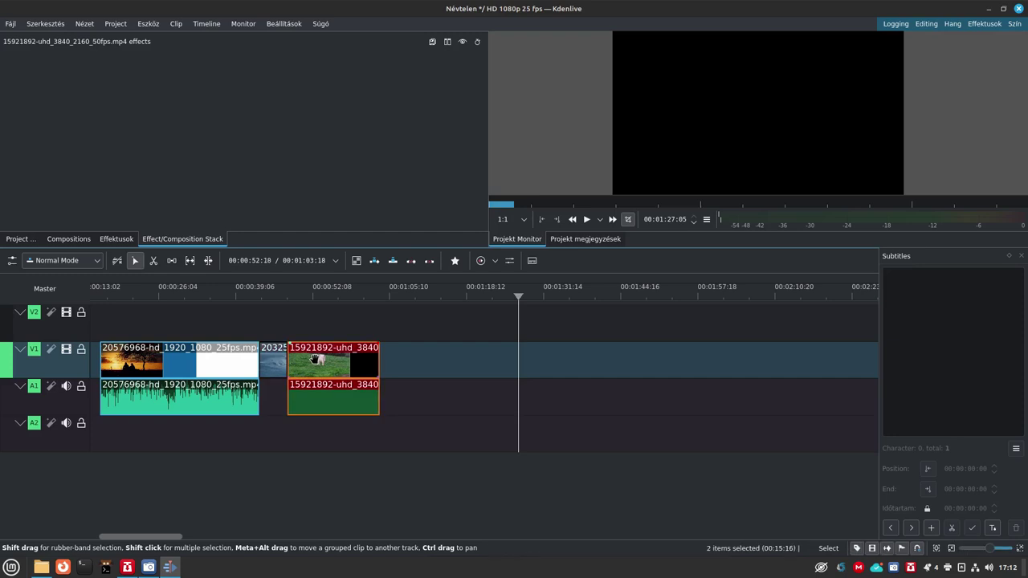
pyautogui.click(102, 320)
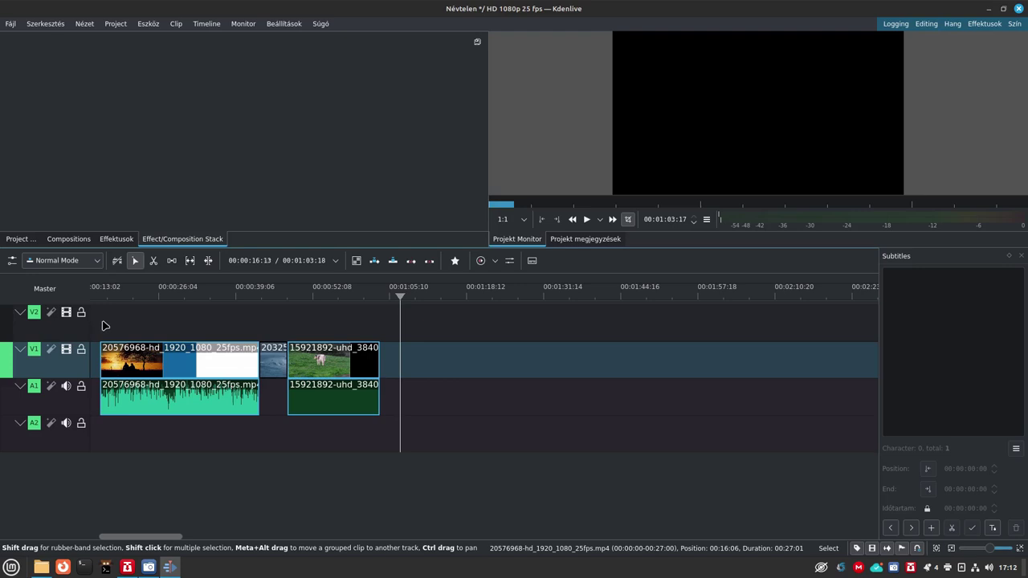
# - Select all clips on the timeline and apply the Position and Zoom effect to them
pyautogui.hotkey('ctrl', 'a')
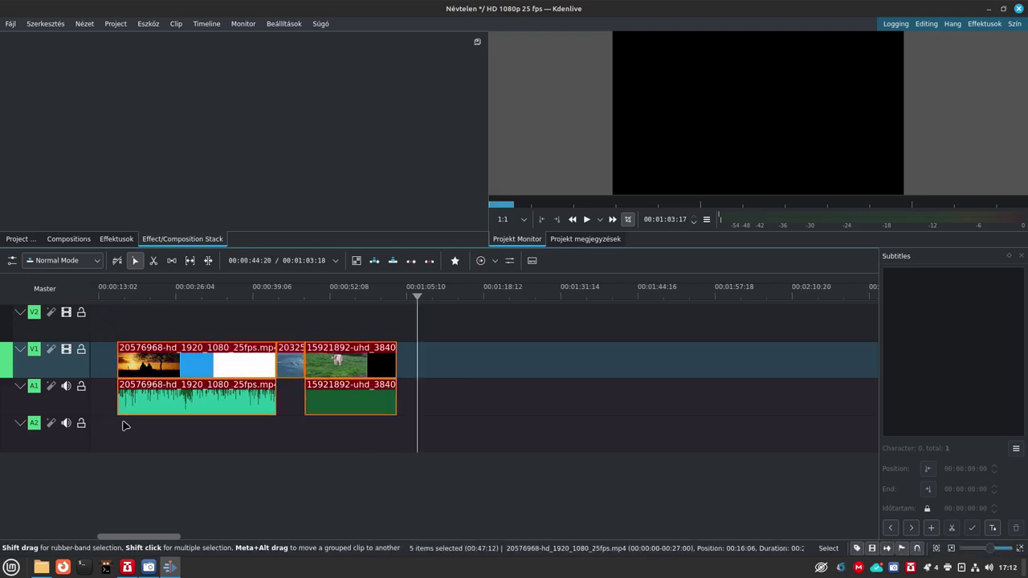
pyautogui.click(115, 240)
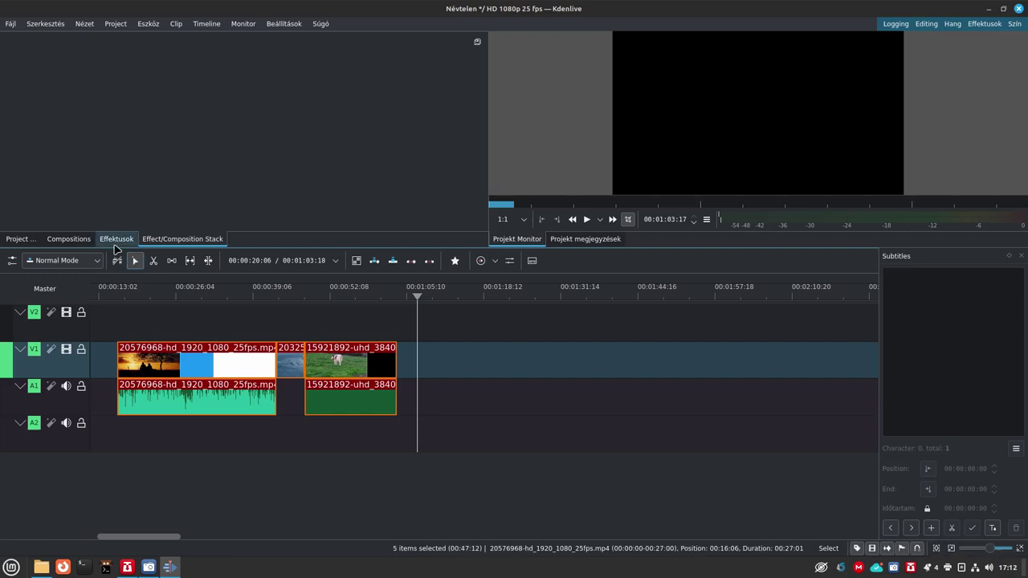
pyautogui.click(75, 60)
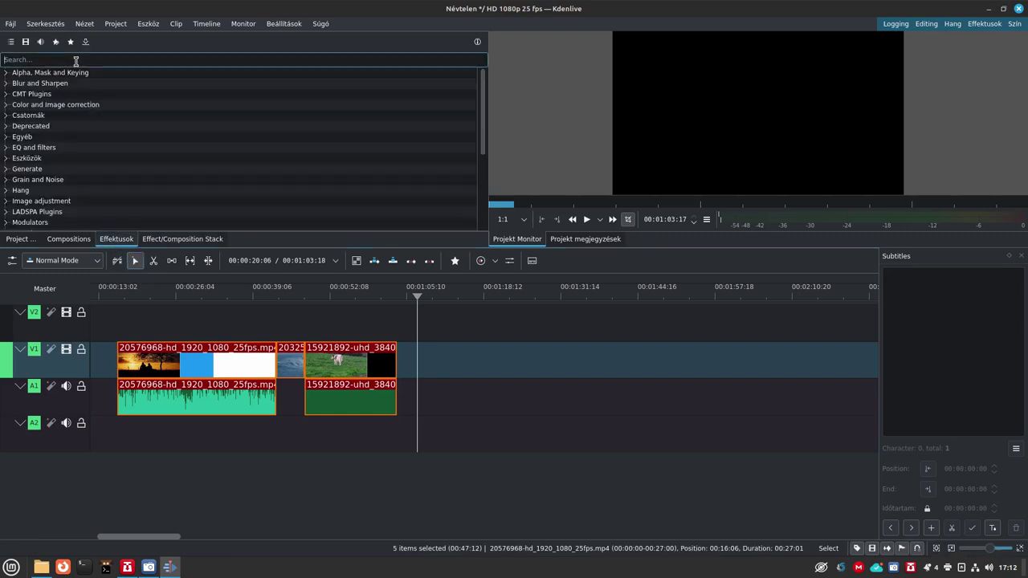
pyautogui.write('zoom')
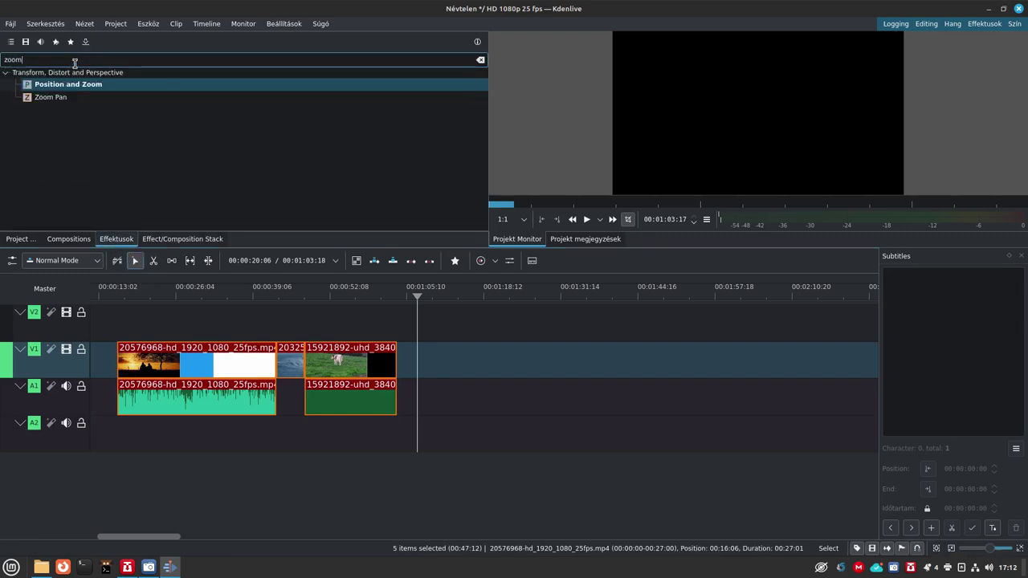
pyautogui.moveTo(82, 86); pyautogui.dragTo(250, 371)
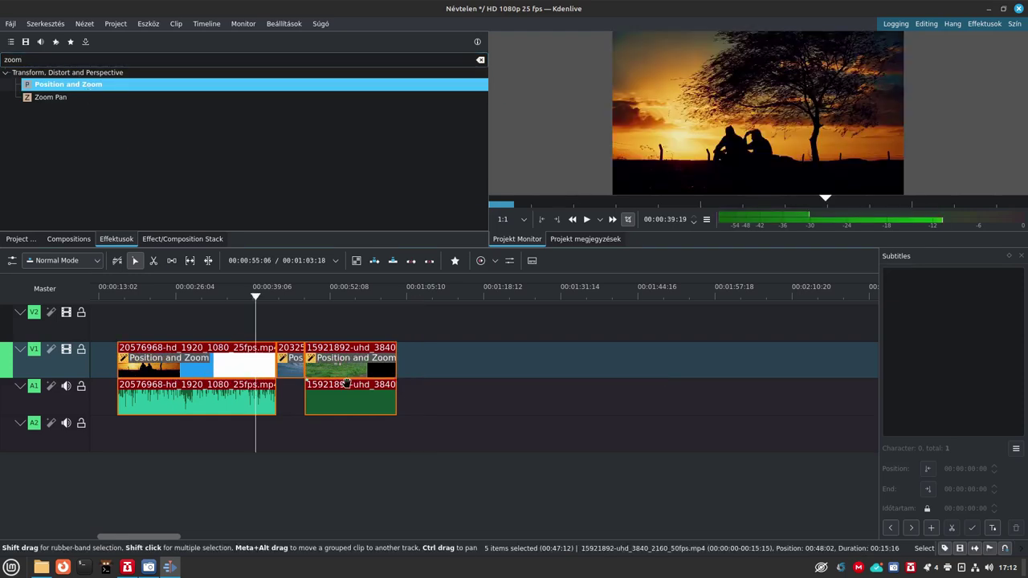
# - Set the sunset clip's Position and Zoom size to 50% and preview the sea clip beside it
pyautogui.click(167, 299)
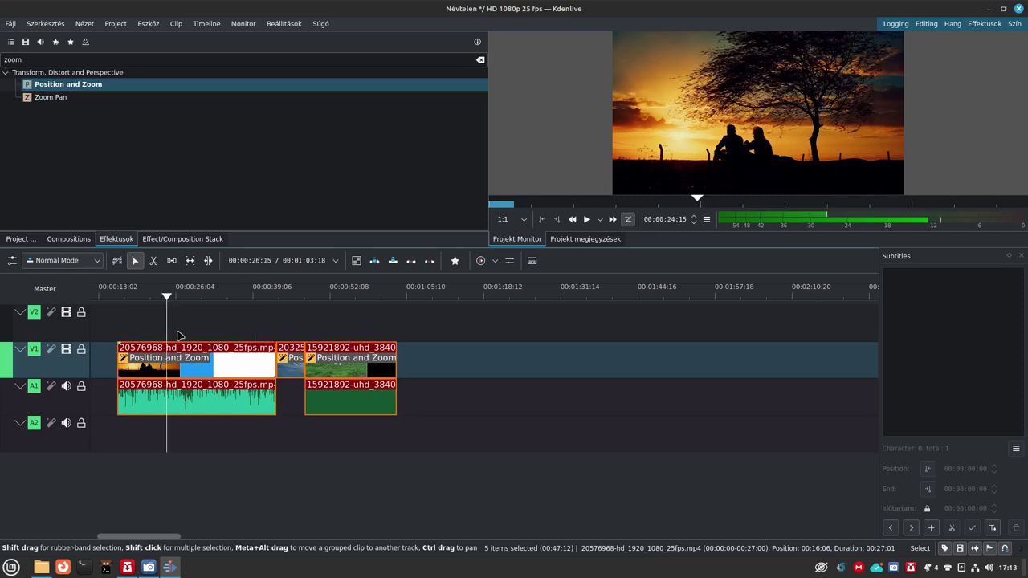
pyautogui.click(175, 239)
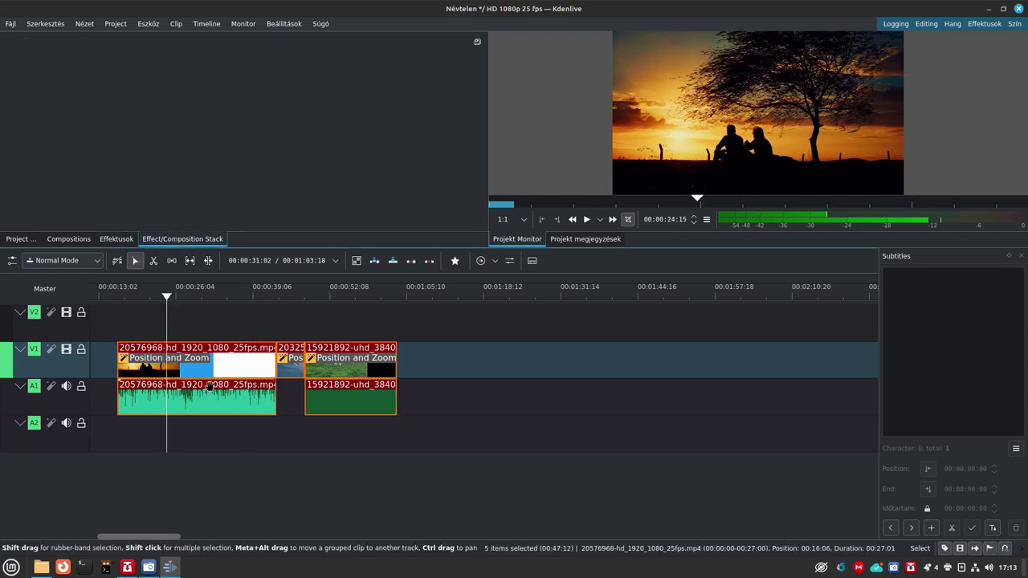
pyautogui.click(210, 369)
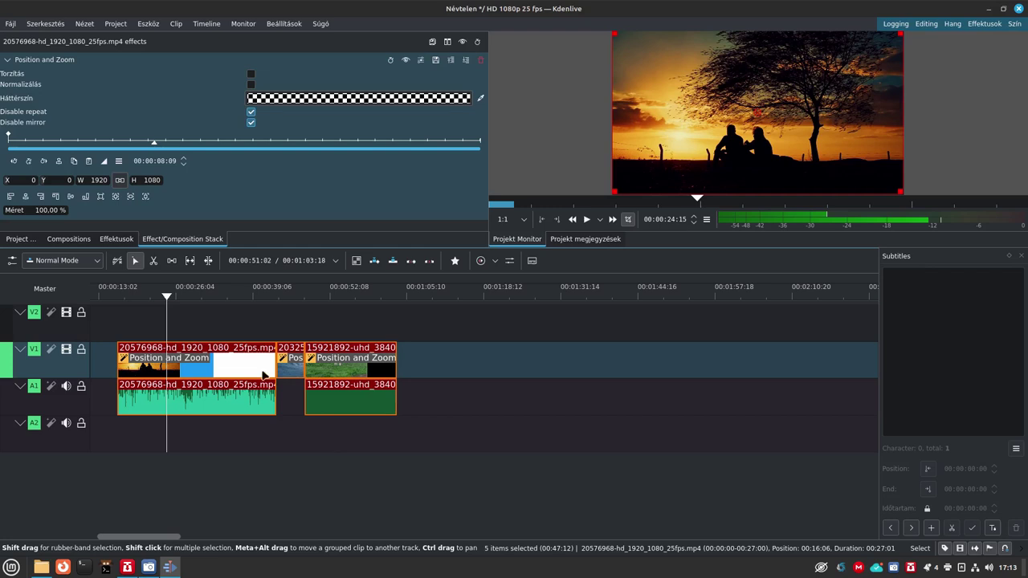
pyautogui.moveTo(32, 210); pyautogui.dragTo(124, 207)
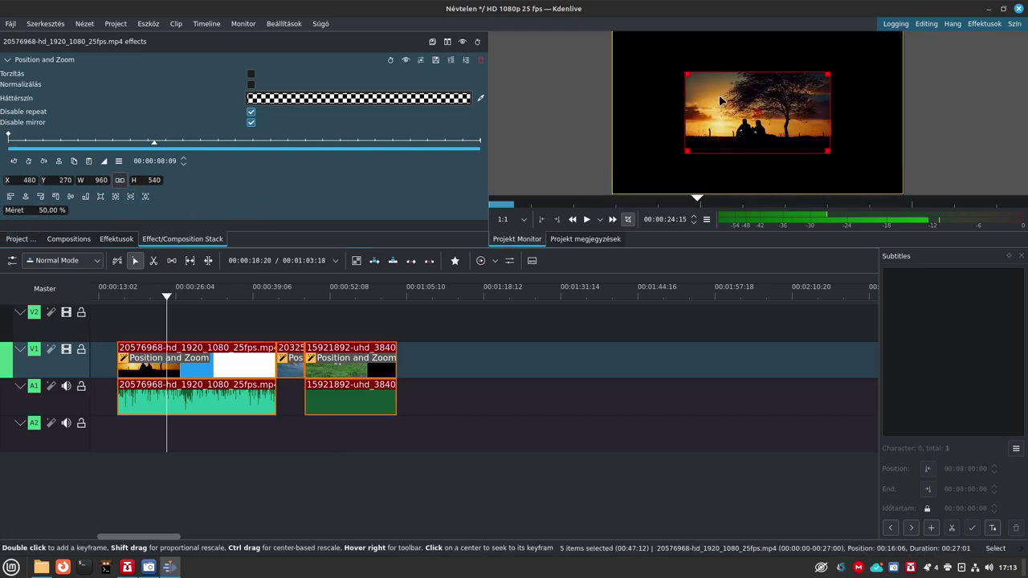
pyautogui.click(294, 297)
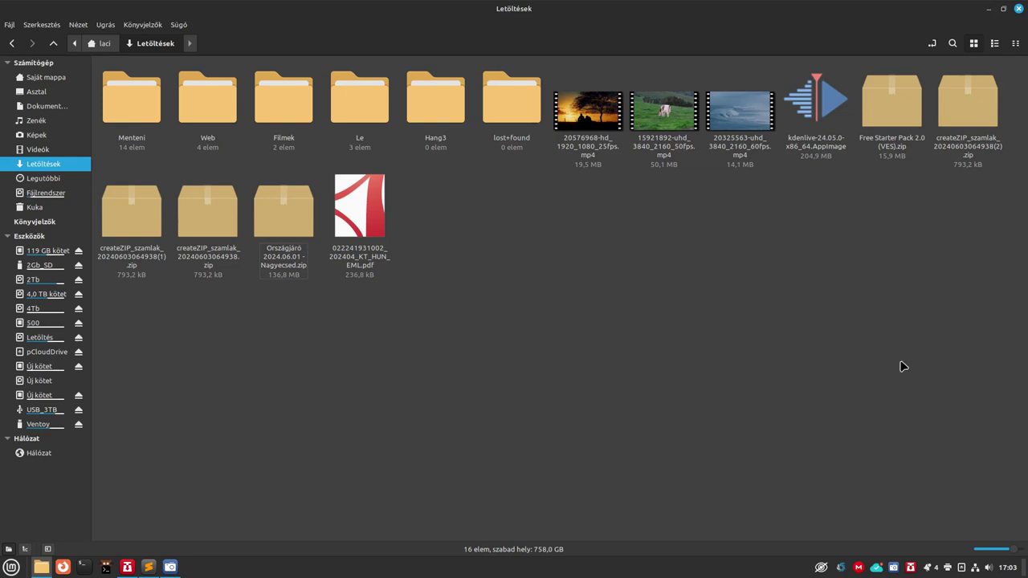
# - Launch the kdenlive-24.05.0 AppImage and line up the sunset, sea and cow clips on track V1 without gaps
pyautogui.doubleClick(837, 98)
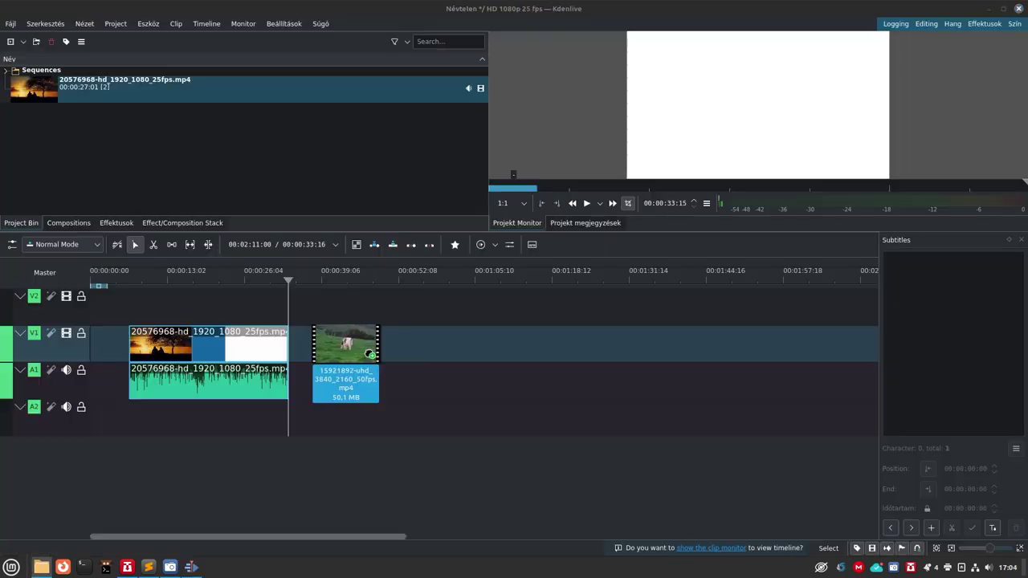
pyautogui.moveTo(347, 345); pyautogui.dragTo(351, 356)
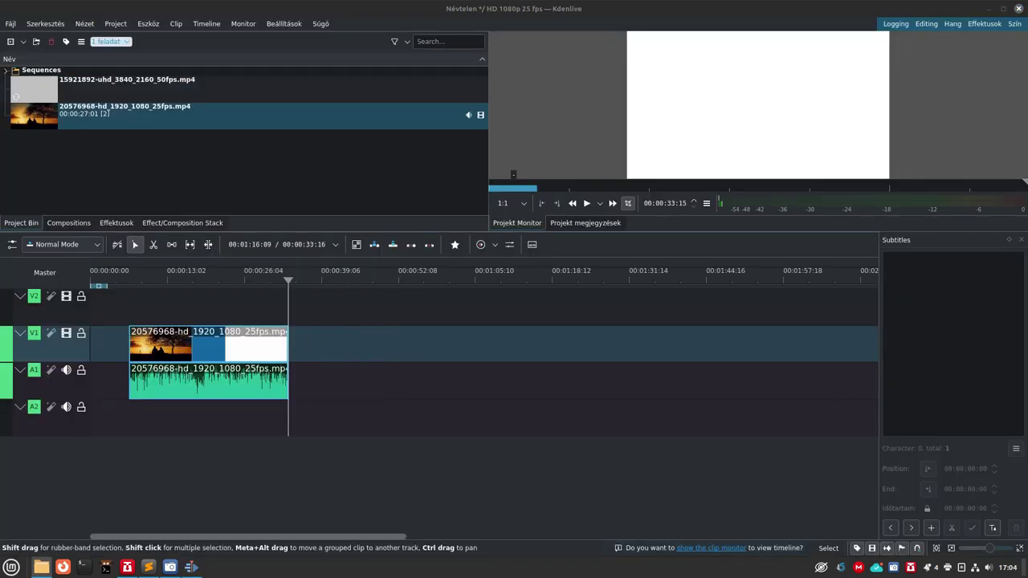
pyautogui.moveTo(514, 337); pyautogui.dragTo(339, 353)
pyautogui.moveTo(220, 352); pyautogui.dragTo(272, 352)
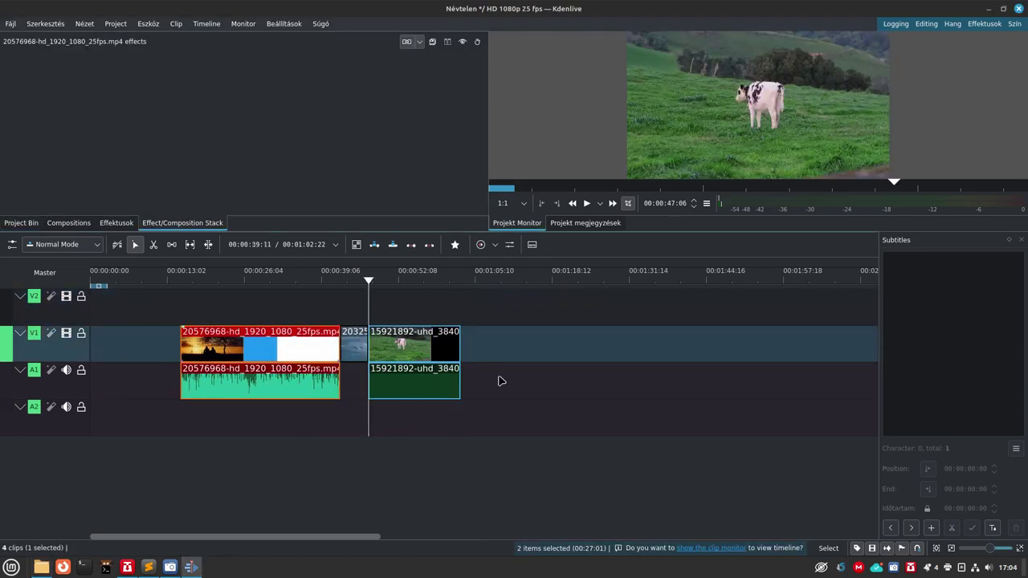
# - Select the sunset, sea and cow clips together and apply the Position and Zoom effect to them
pyautogui.moveTo(156, 311); pyautogui.dragTo(634, 418)
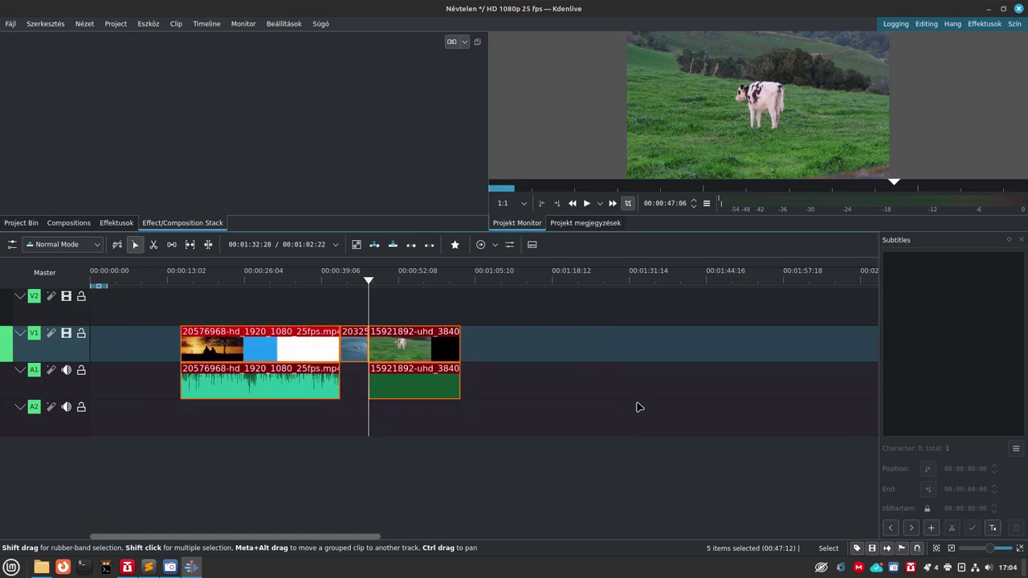
pyautogui.click(121, 225)
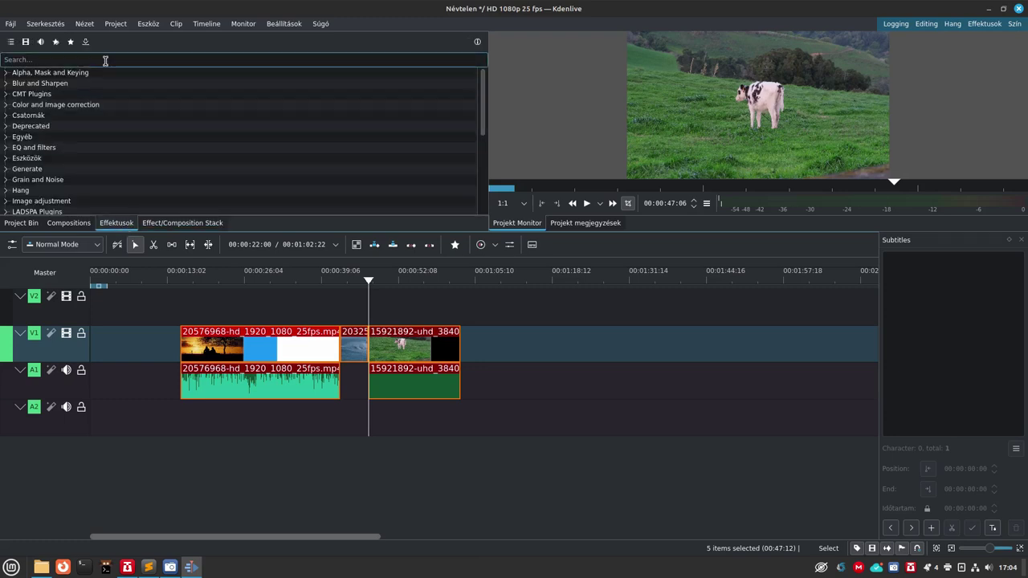
pyautogui.write('zoom')
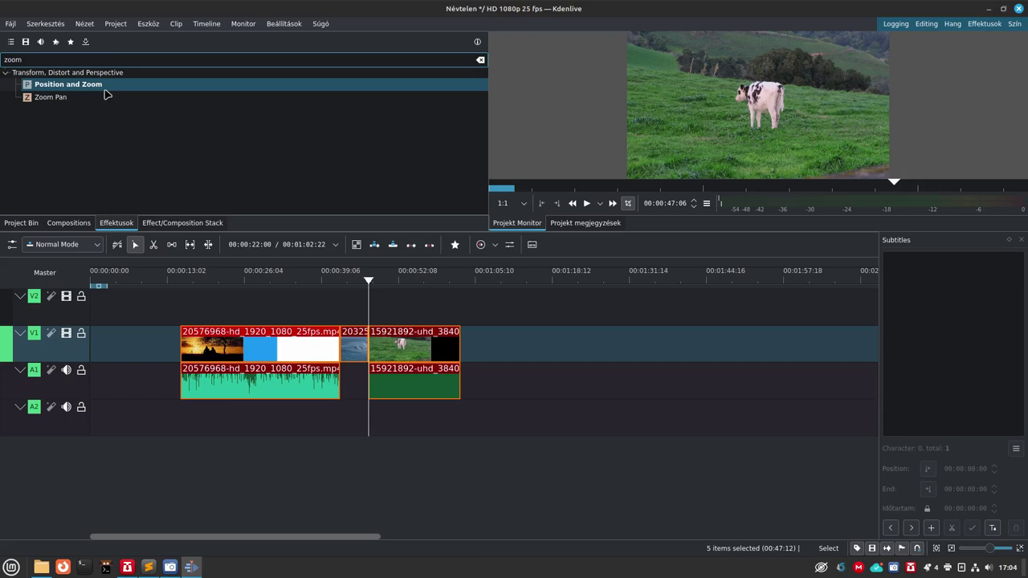
pyautogui.moveTo(103, 95); pyautogui.dragTo(184, 368)
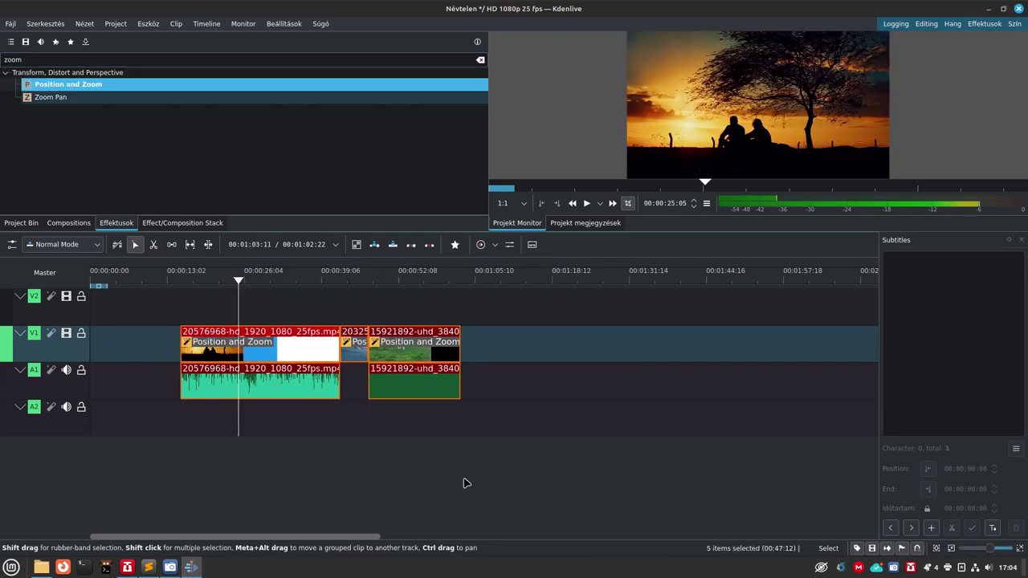
# - Show the sunset clip's effects and toggle applying effect changes to all clips in the group, leaving it on
pyautogui.click(223, 384)
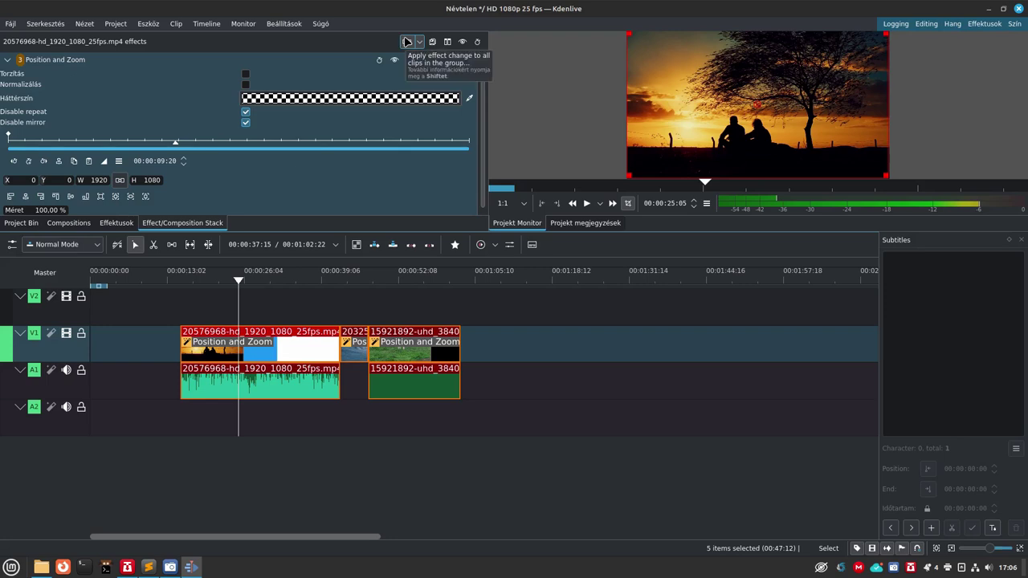
pyautogui.click(407, 42)
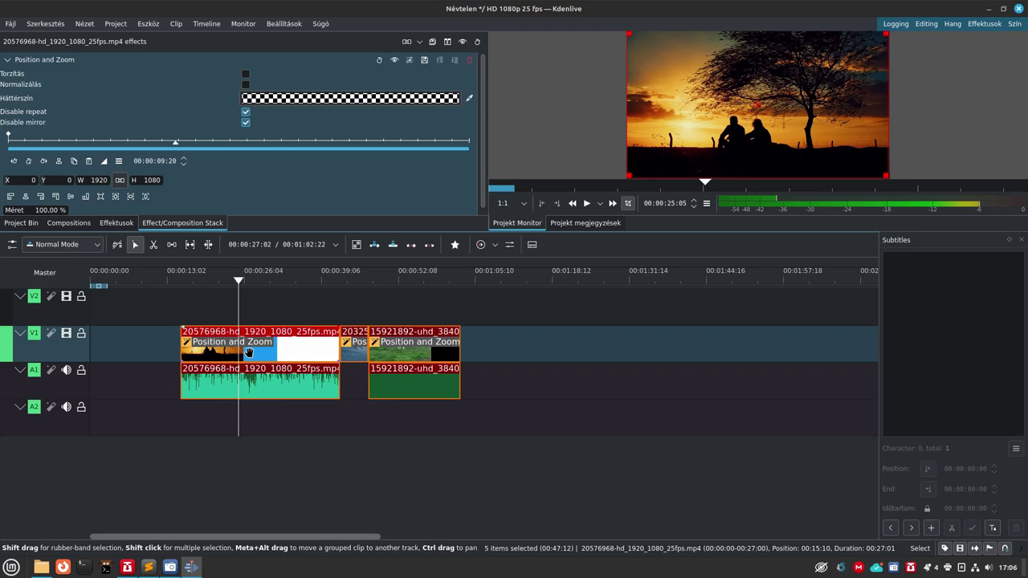
pyautogui.click(410, 41)
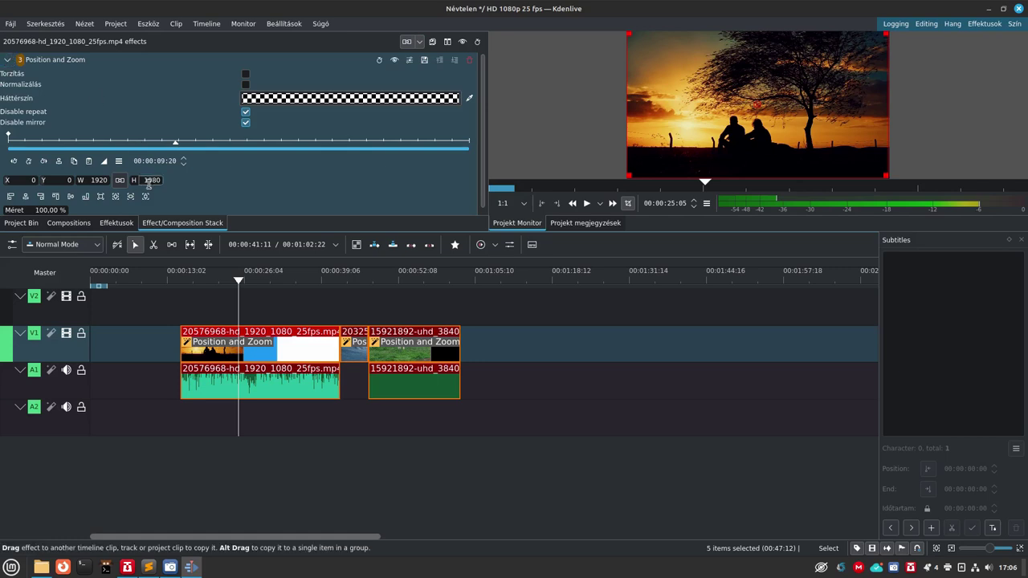
# - Set the Position and Zoom size to 50% for the grouped clips and preview the sea and cow clips
pyautogui.scroll(-5, 53, 211)
pyautogui.press('Return')
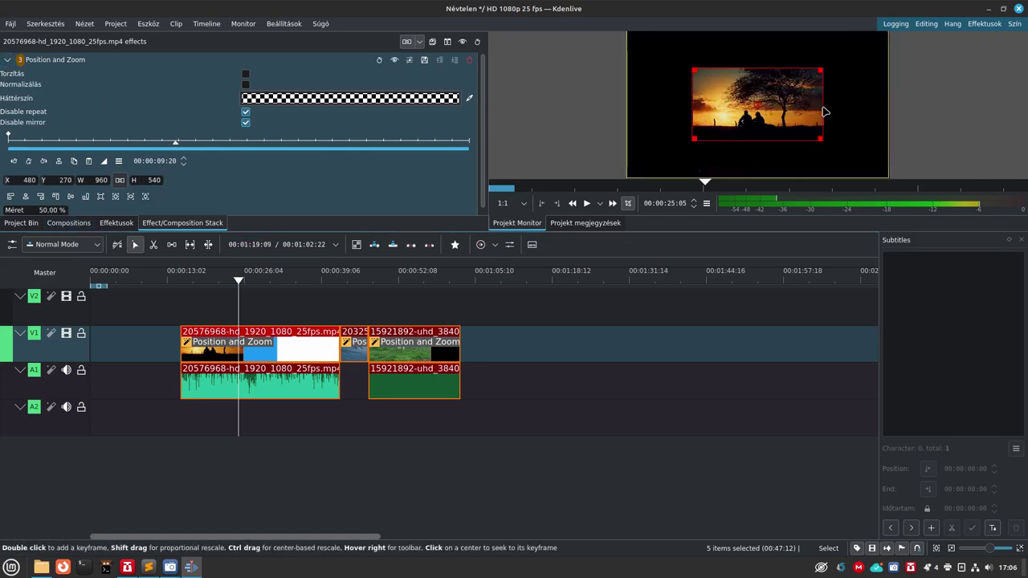
pyautogui.click(351, 281)
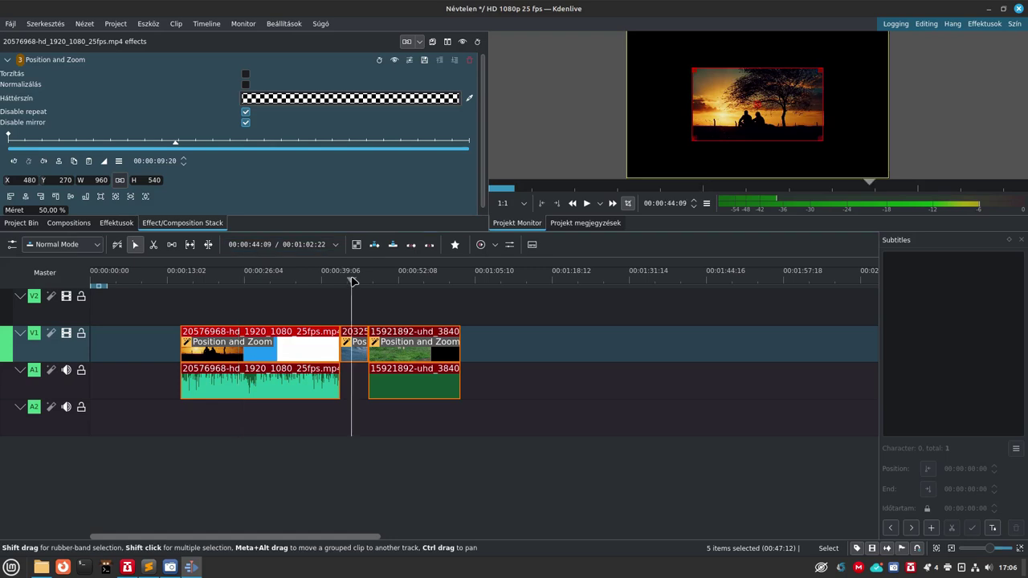
pyautogui.click(420, 280)
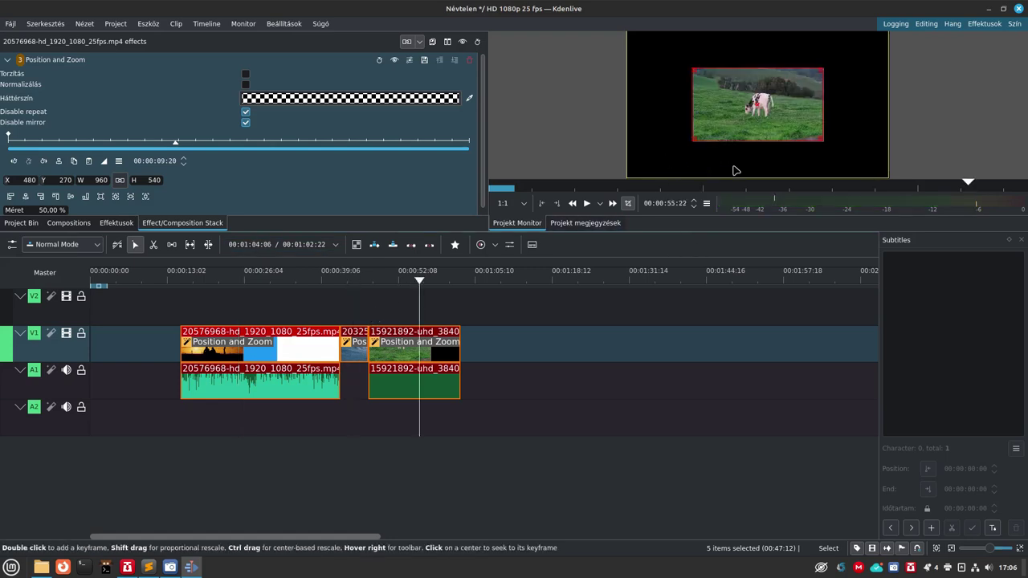